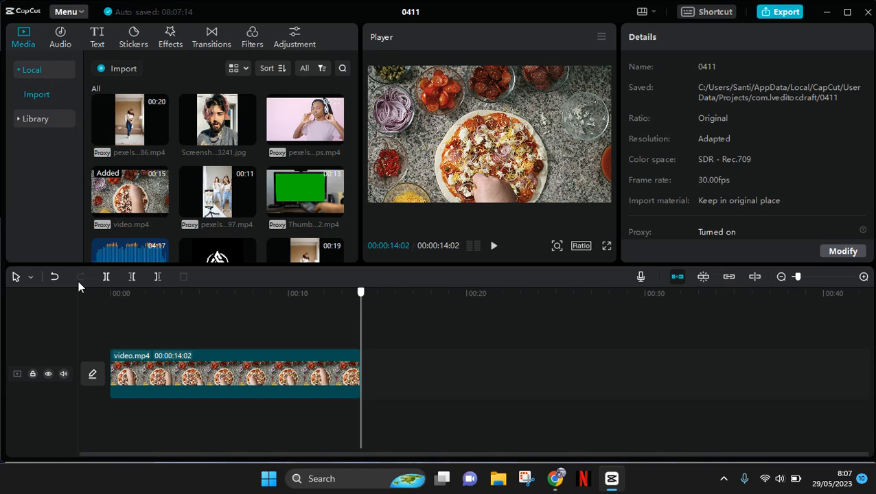
Return to the timeline start, open the basic colour adjustments for the video.mp4 clip, and collapse the LUT section
key(Home)
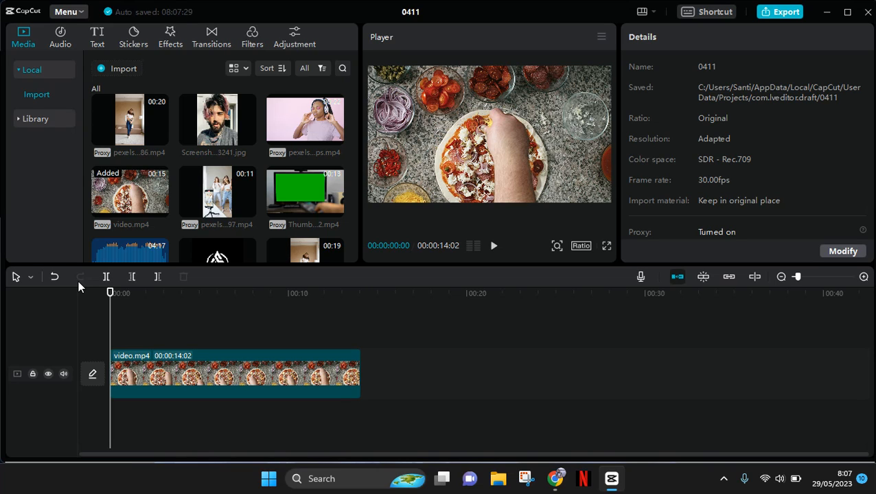
click(138, 371)
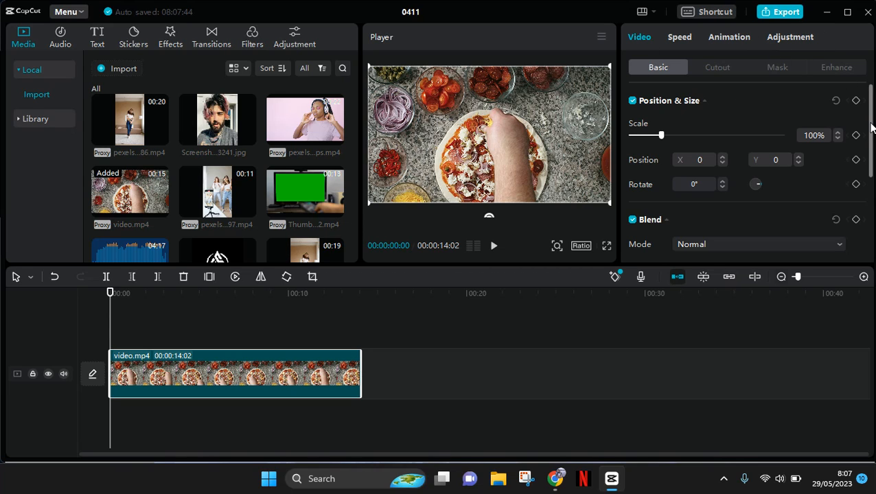
click(788, 39)
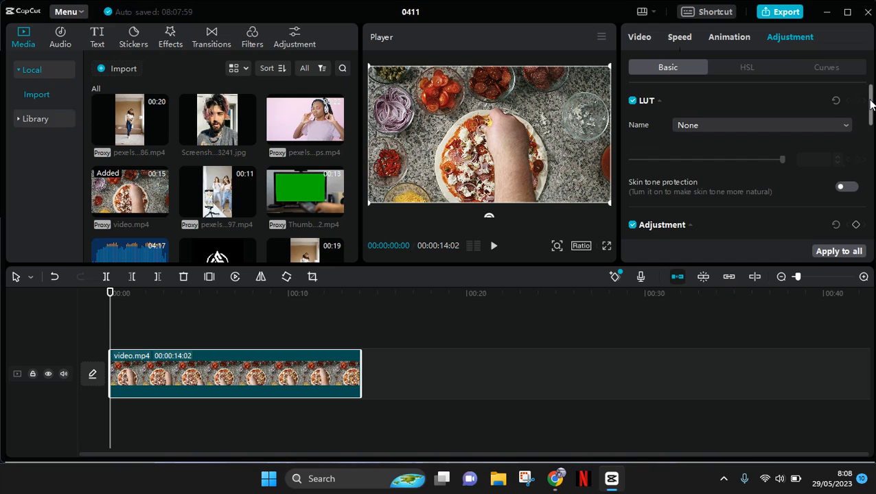
drag(870, 103, 870, 81)
click(746, 130)
click(724, 101)
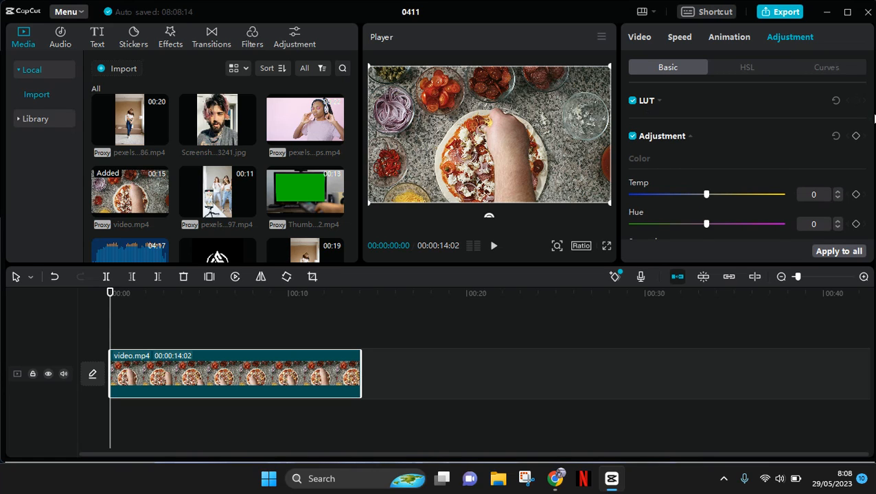
Set the clip's colour adjustments to Temp 11, Hue -13 and Saturation 8
mouse_move(871, 116)
mouse_down()
mouse_move(873, 141)
mouse_move(874, 103)
mouse_up()
scroll(686, 124, down, 1)
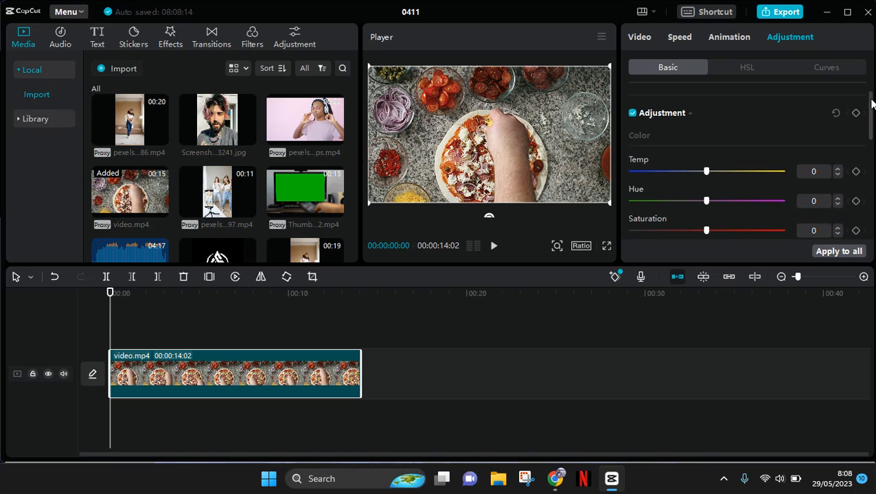
drag(706, 171, 724, 172)
click(687, 201)
click(685, 201)
click(700, 230)
drag(716, 230, 719, 232)
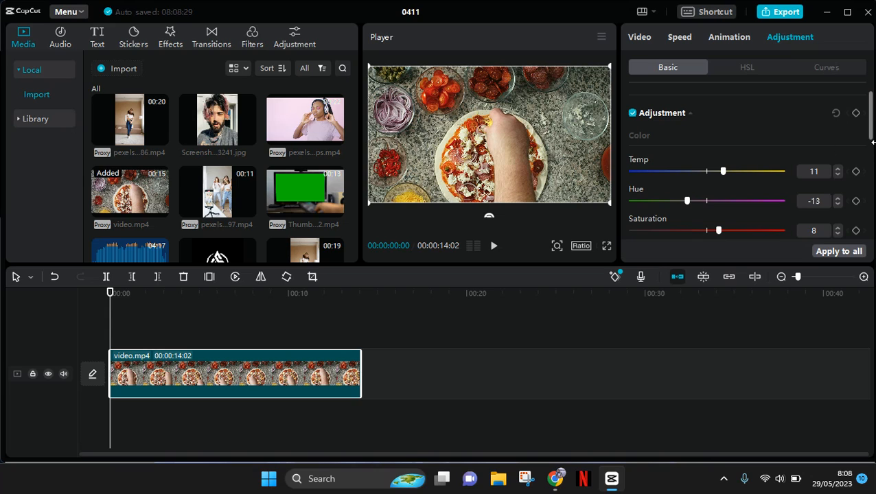
Set the clip's Brightness to 12 and slightly raise its Contrast and Highlight
scroll(870, 141, down, 1)
scroll(692, 114, down, 5)
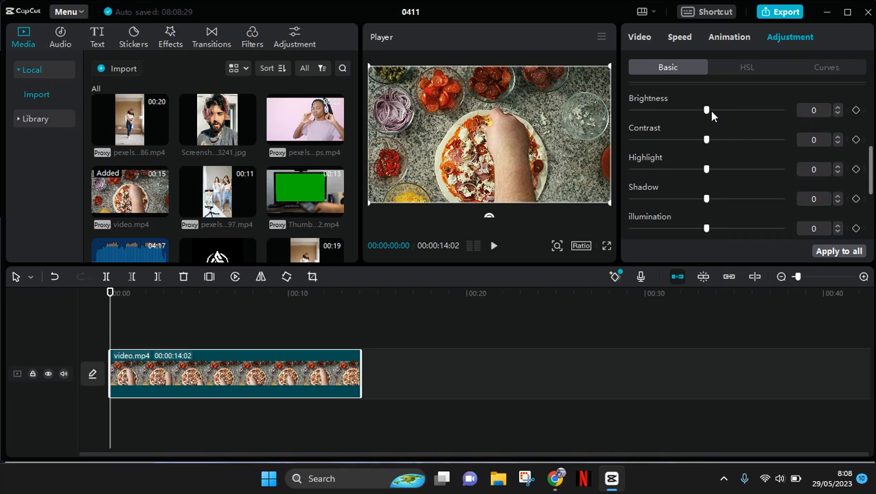
drag(709, 111, 722, 111)
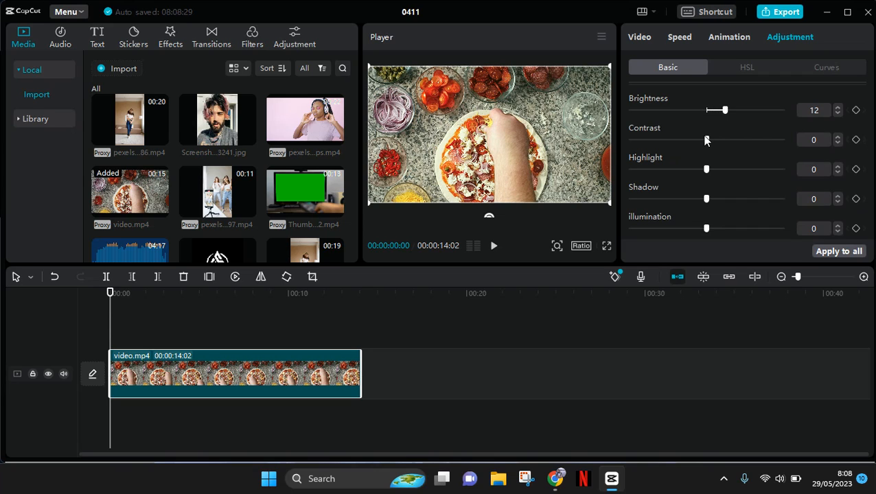
drag(716, 143, 719, 141)
drag(706, 169, 712, 170)
Set the clip's Vignette effect to 6 and add a small amount of Fade
scroll(866, 181, down, 3)
scroll(744, 206, down, 2)
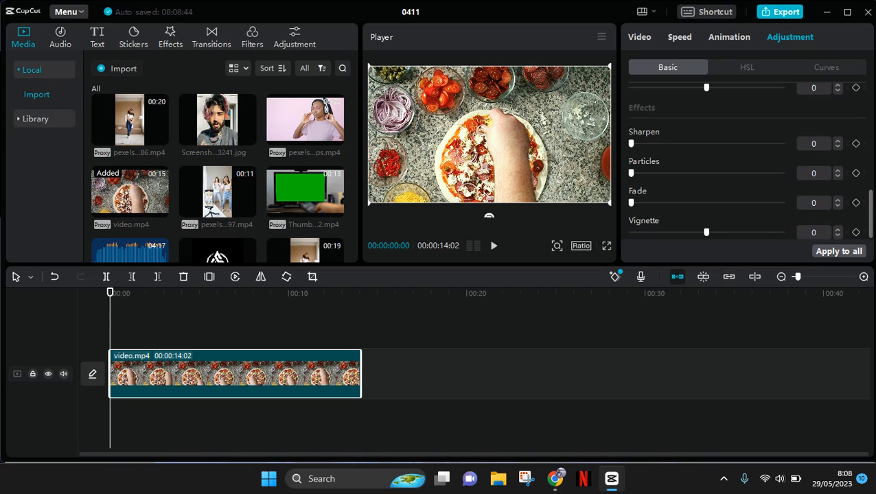
drag(705, 233, 713, 234)
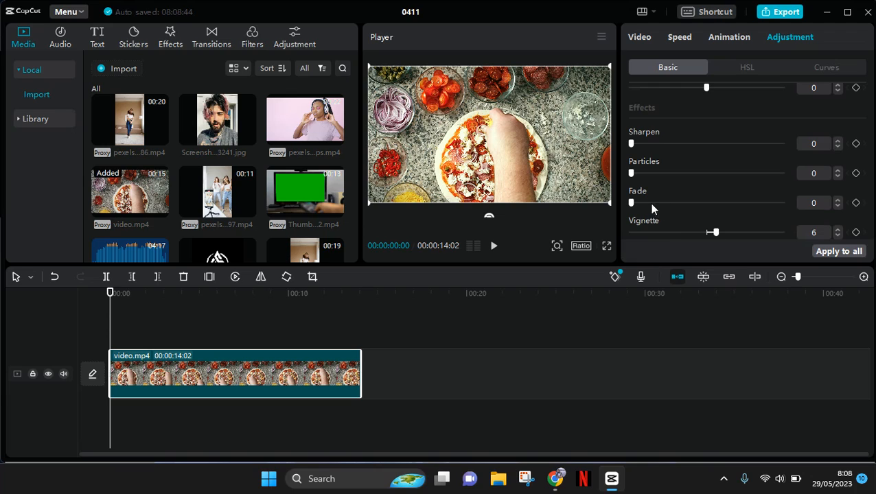
drag(631, 203, 651, 203)
In the clip's HSL adjustment, raise the red range's hue and saturation and lower its brightness
click(754, 66)
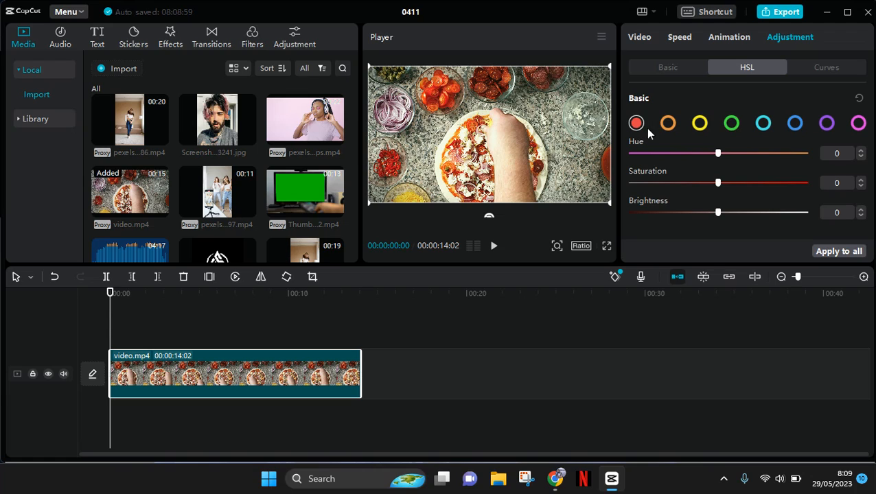
drag(719, 154, 738, 185)
drag(718, 214, 693, 213)
For the orange HSL range, raise the hue, reduce the saturation and slightly increase the brightness
click(667, 122)
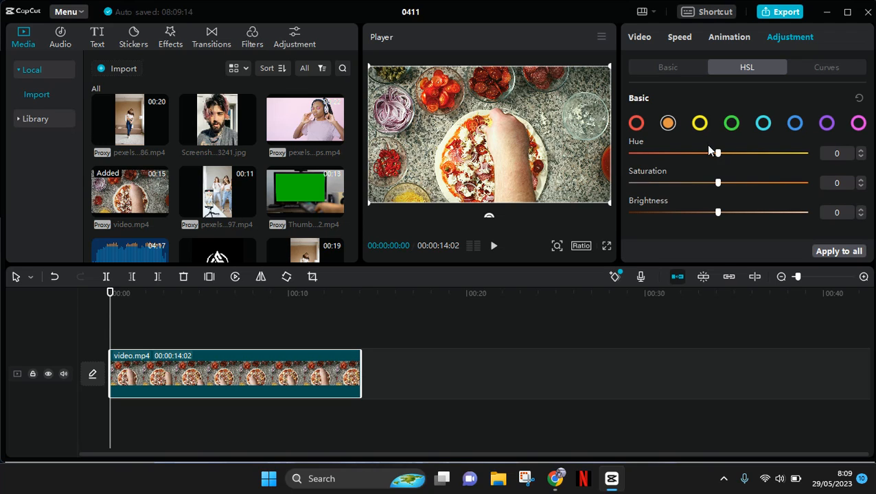
drag(718, 152, 735, 154)
click(701, 183)
drag(719, 212, 722, 213)
click(731, 213)
Examine the curve graphs available in the clip's Curves adjustment
click(832, 73)
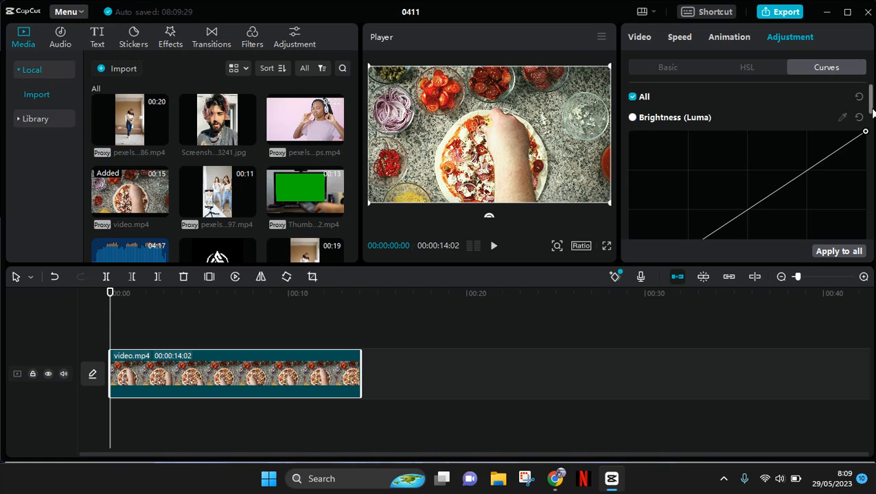
scroll(870, 113, down, 5)
scroll(747, 161, up, 5)
scroll(746, 161, down, 3)
scroll(747, 161, down, 5)
scroll(747, 160, down, 4)
scroll(747, 161, up, 8)
scroll(870, 108, up, 3)
drag(869, 111, 872, 120)
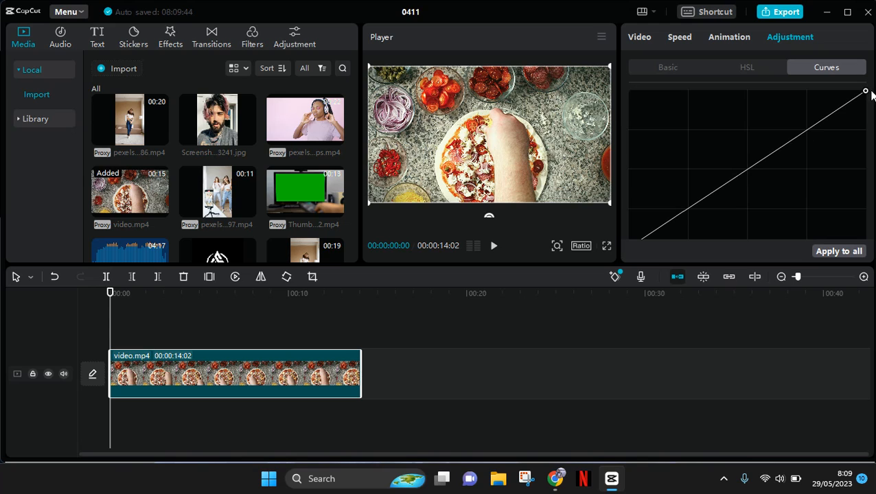
scroll(729, 117, up, 2)
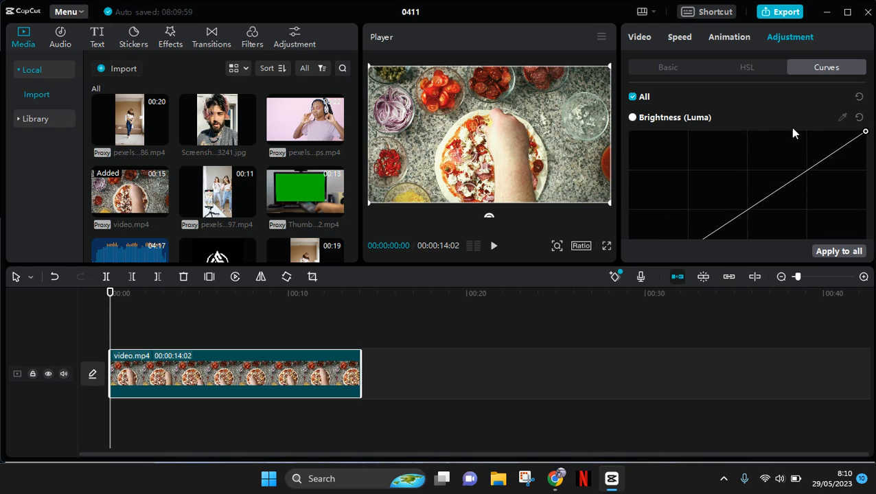
Add a Brightness (Luma) curve point sampled from the pizza's lower-left edge, plus a midpoint pulled slightly down to darken the midtones
click(842, 119)
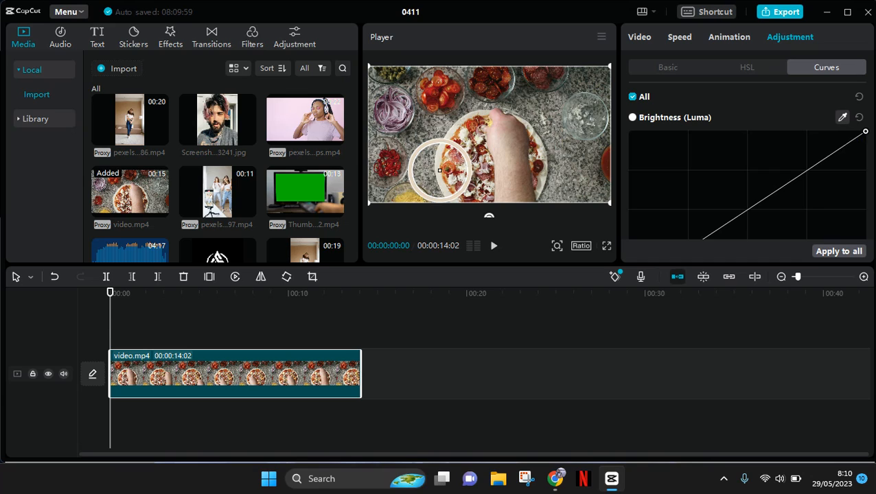
click(439, 170)
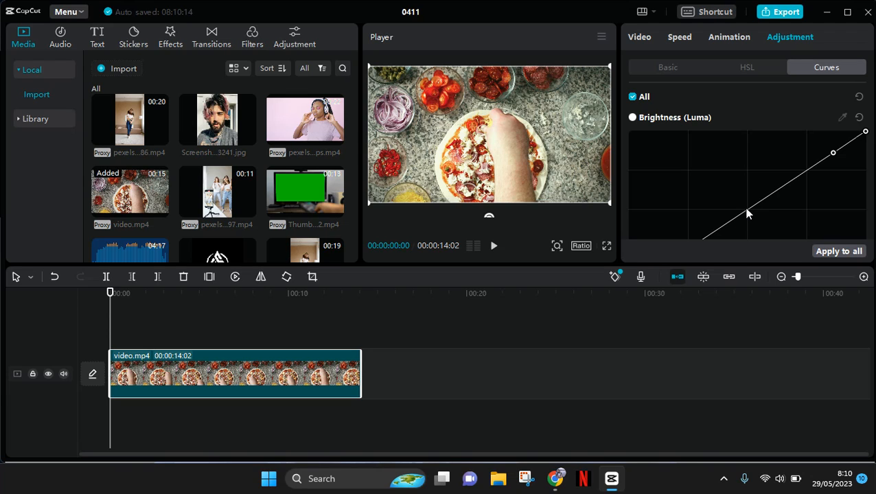
click(748, 208)
mouse_move(748, 208)
mouse_down()
mouse_move(714, 237)
mouse_move(718, 190)
mouse_move(706, 234)
mouse_move(703, 180)
mouse_move(759, 217)
mouse_up()
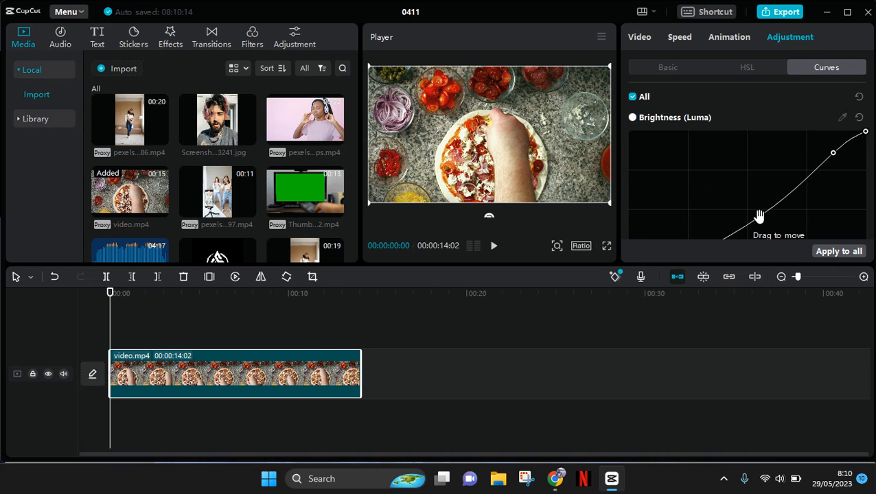